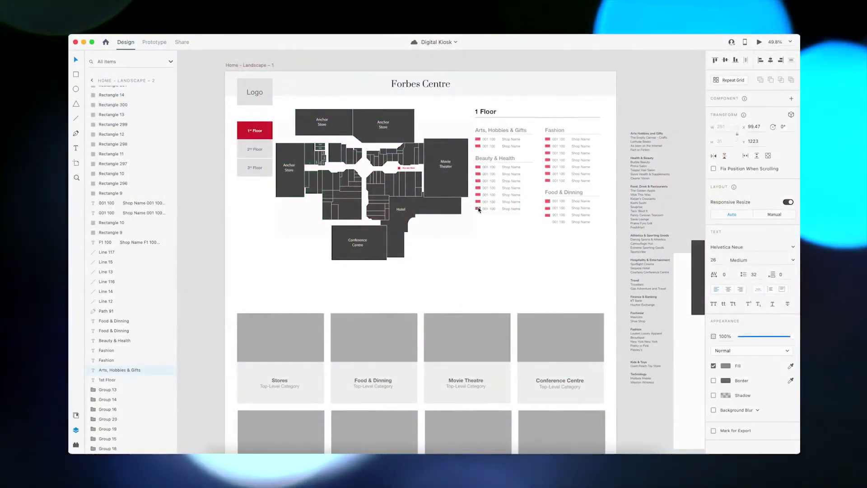
Select the red marker beside the first Beauty & Health shop, then scroll to the Directory - Landscape artboard
double_click(478, 209)
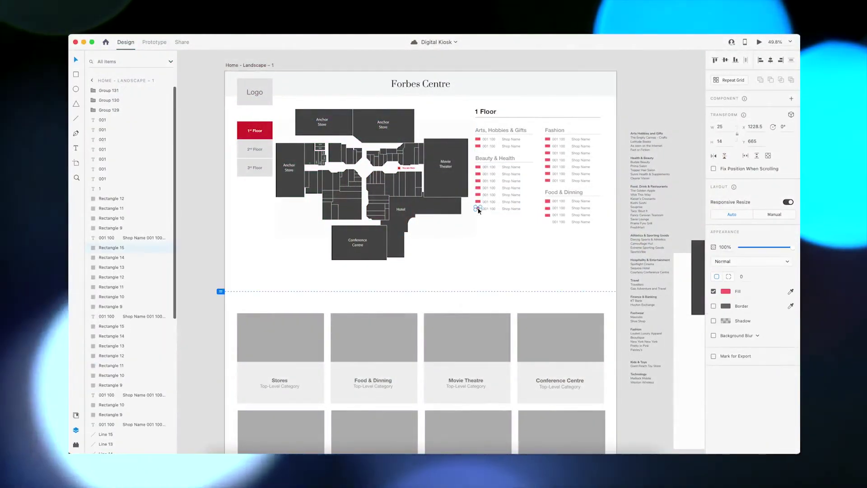
scroll(488, 224, down, 10)
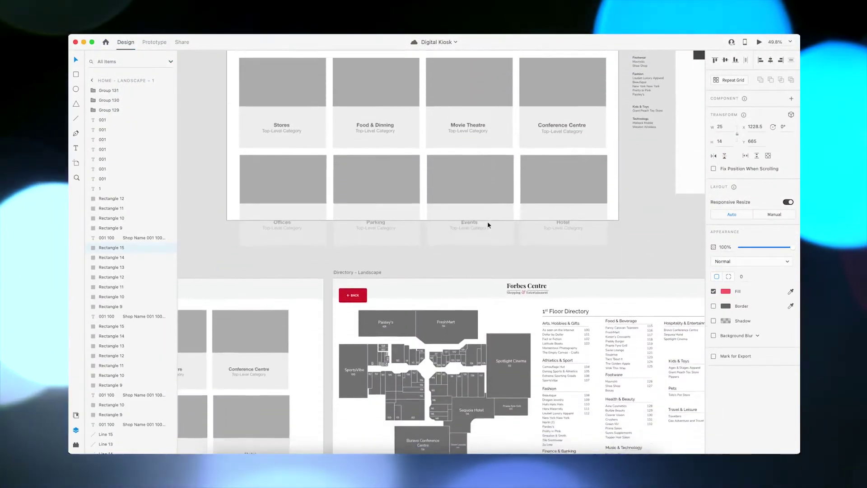
scroll(488, 224, right, 6)
scroll(487, 219, down, 3)
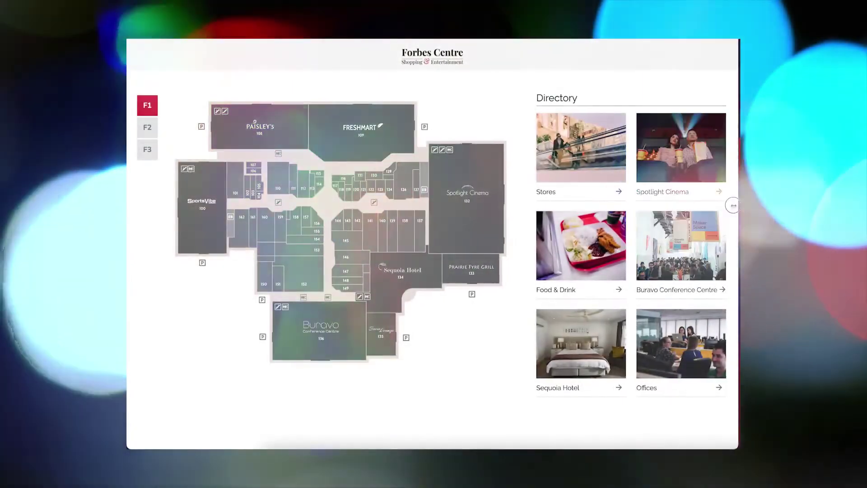
drag(730, 200, 397, 197)
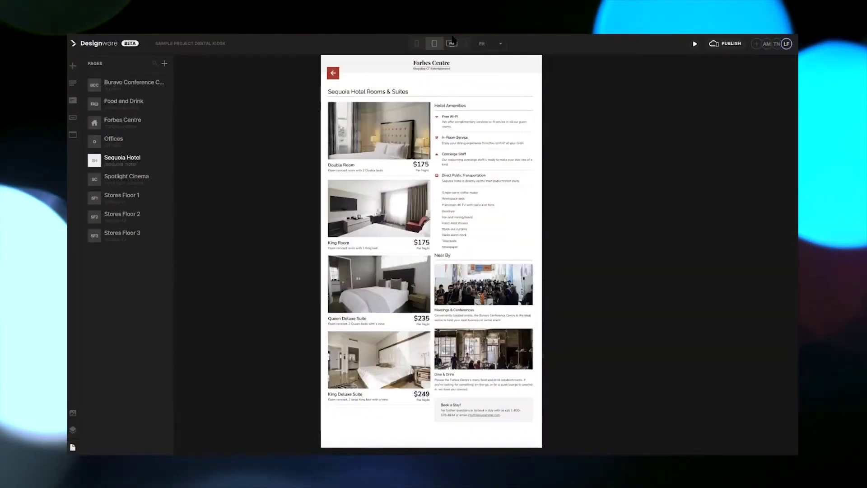
Preview the hotel page in HD, then show Spotlight Cinema in portrait with the banner deselected
click(452, 43)
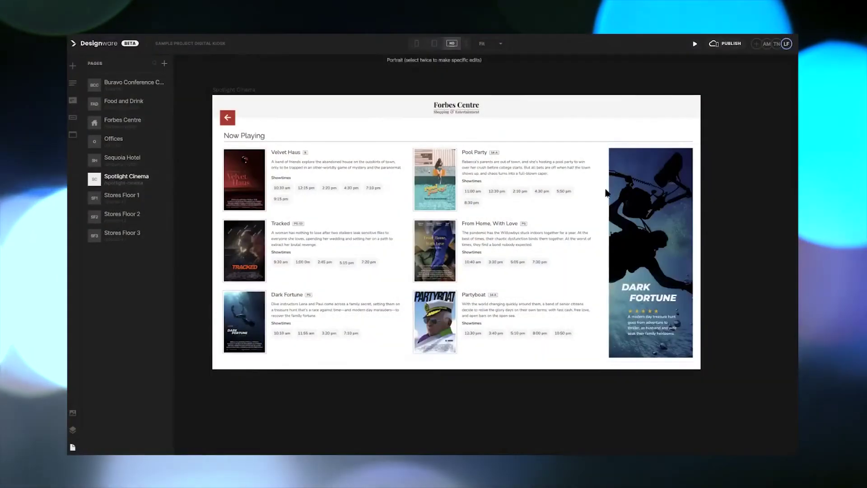
click(434, 43)
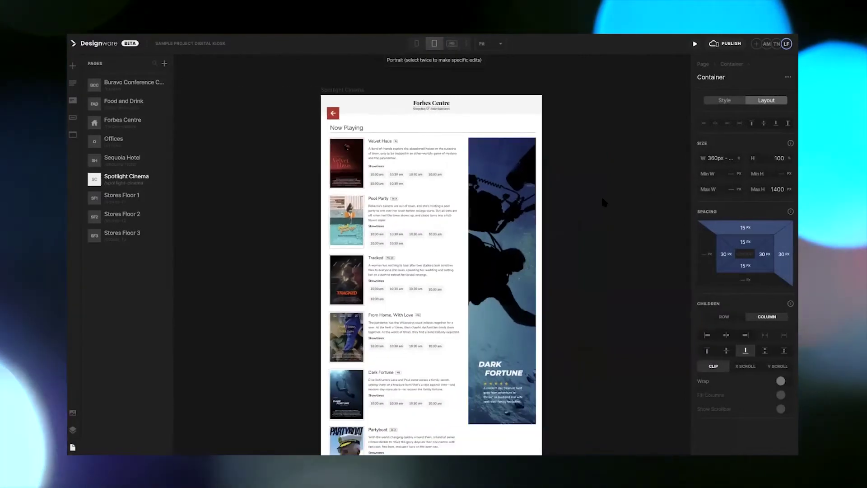
click(599, 202)
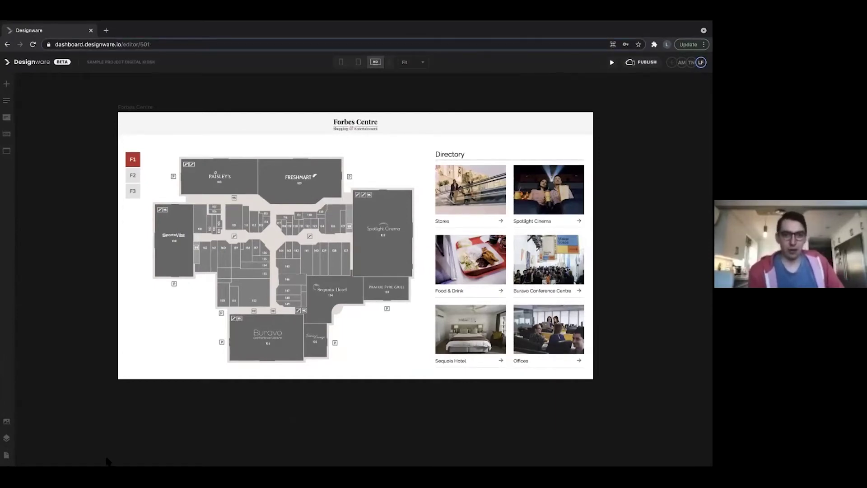
Preview the home page in portrait, check the screen-size Views list, and select the floor-plan map
click(358, 62)
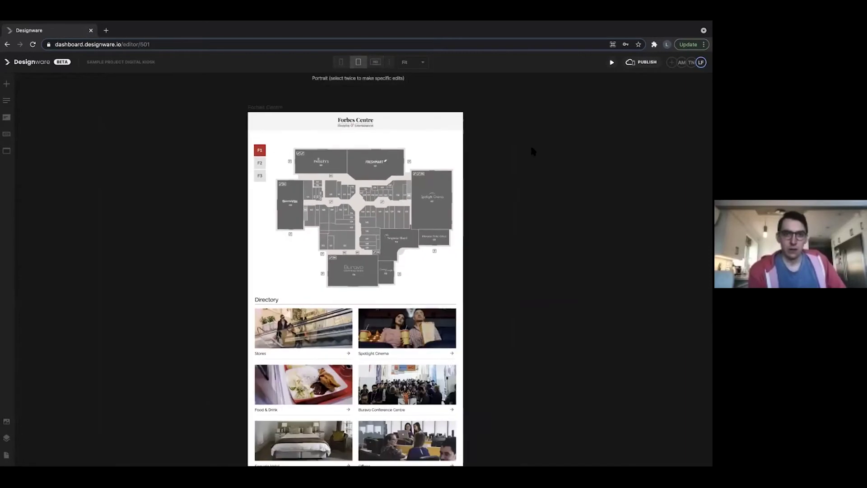
click(389, 62)
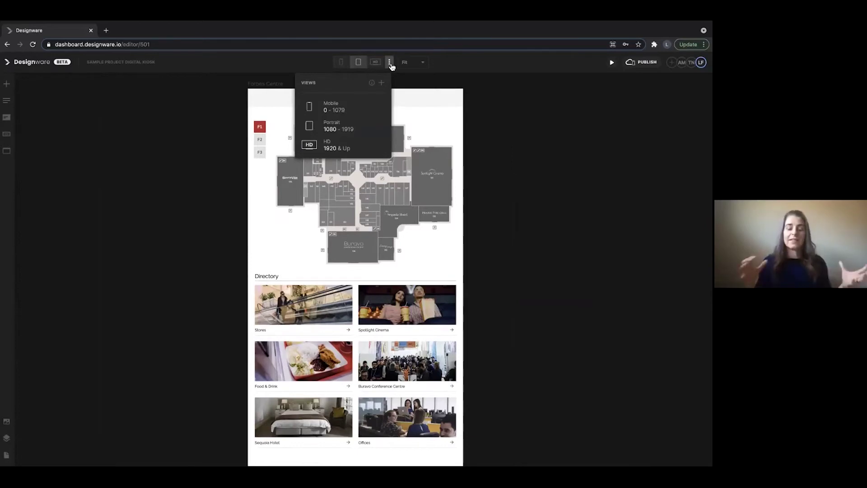
click(391, 67)
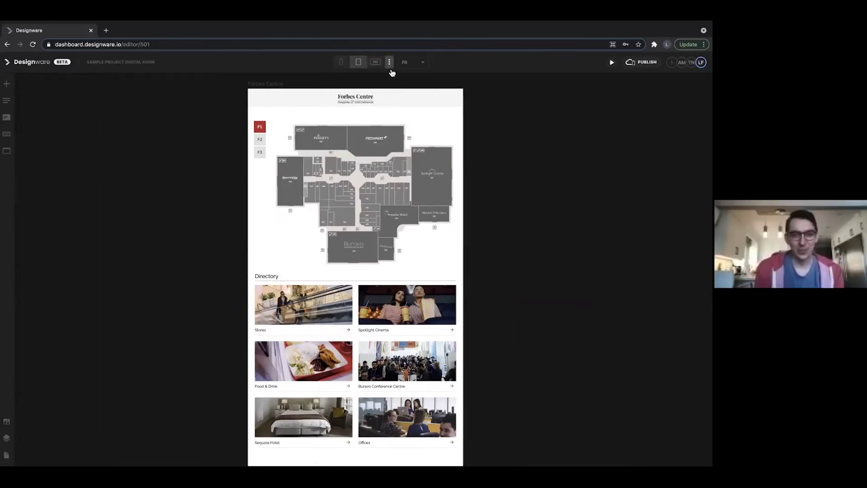
click(434, 135)
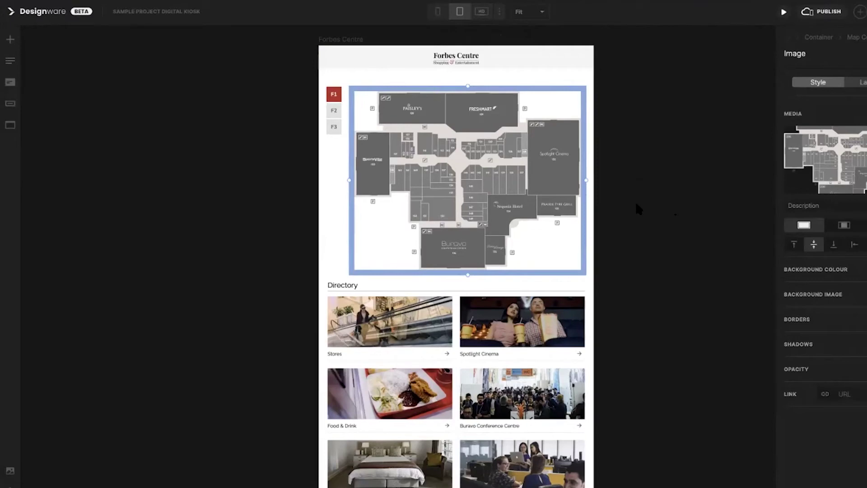
Select the Directory heading and Stores tile, then open Stores Floor 1 and select its map
click(382, 285)
click(397, 332)
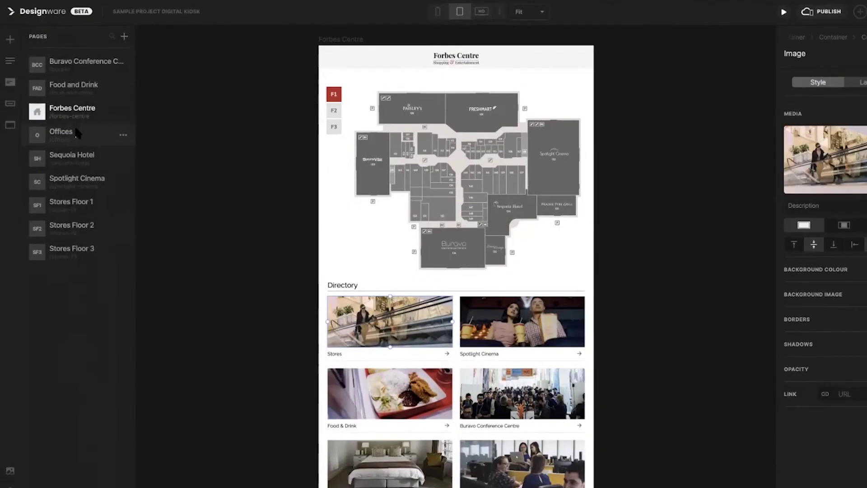
click(72, 204)
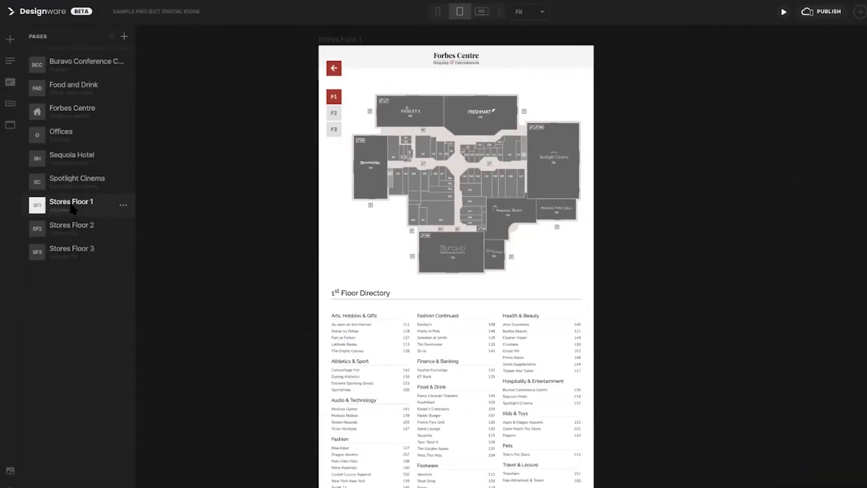
click(465, 160)
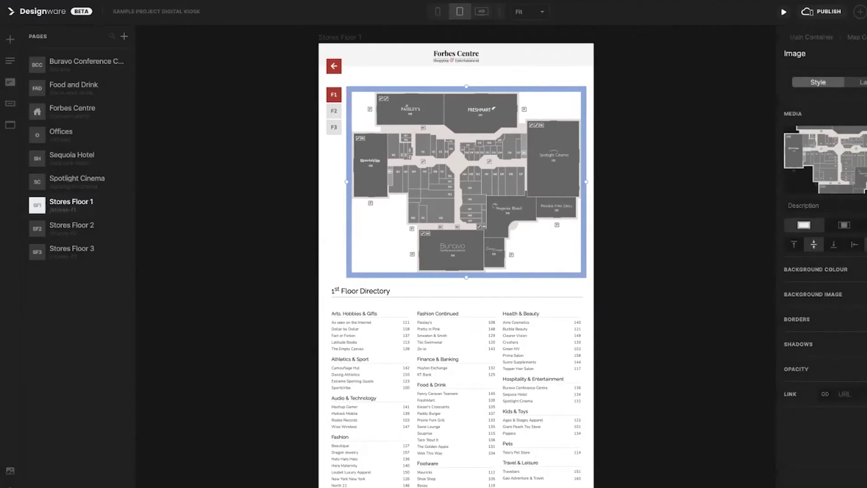
Show Stores Floor 2 in the wide HD layout, then move to the Food and Drink page
click(84, 229)
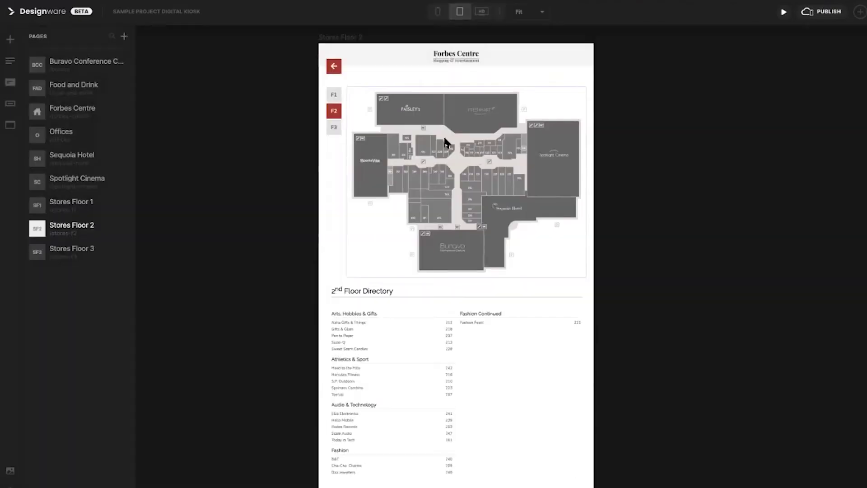
click(477, 16)
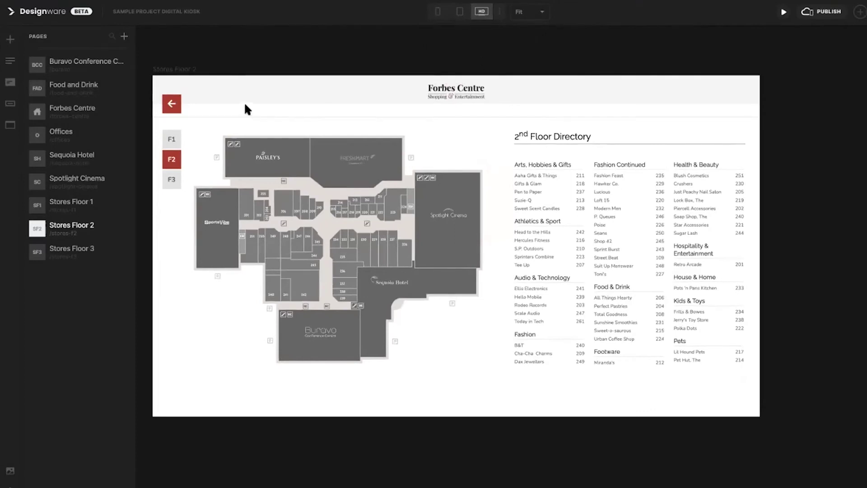
click(62, 87)
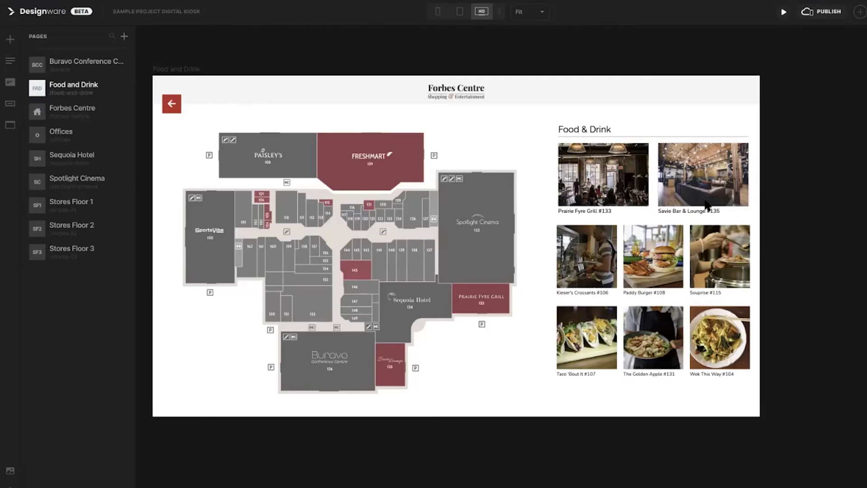
View the Offices page in portrait and select its list, then open the Sequoia Hotel page
click(75, 140)
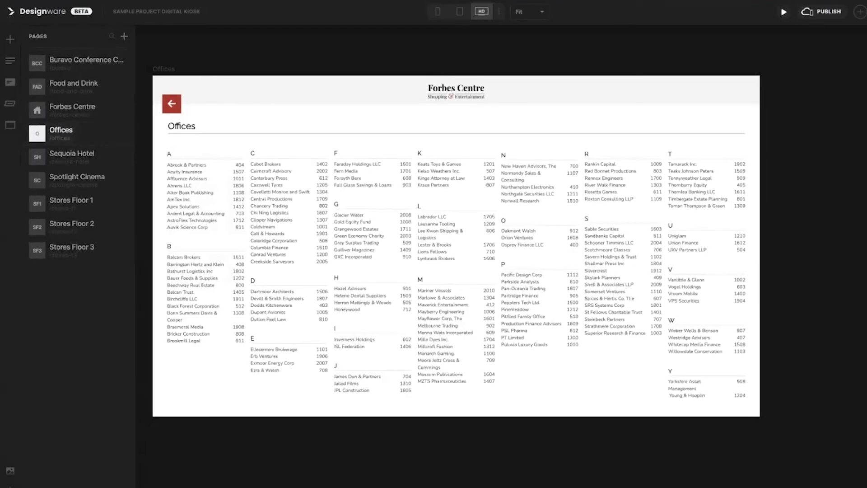
key(2)
scroll(662, 255, down, 3)
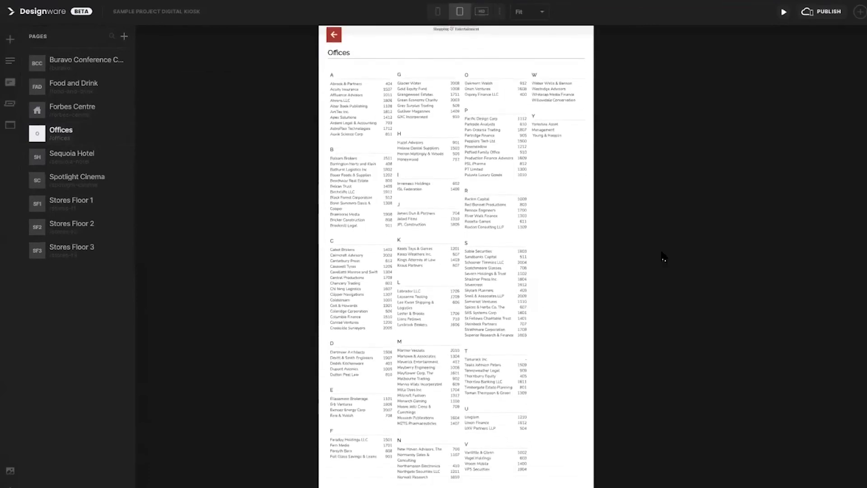
click(452, 216)
click(66, 158)
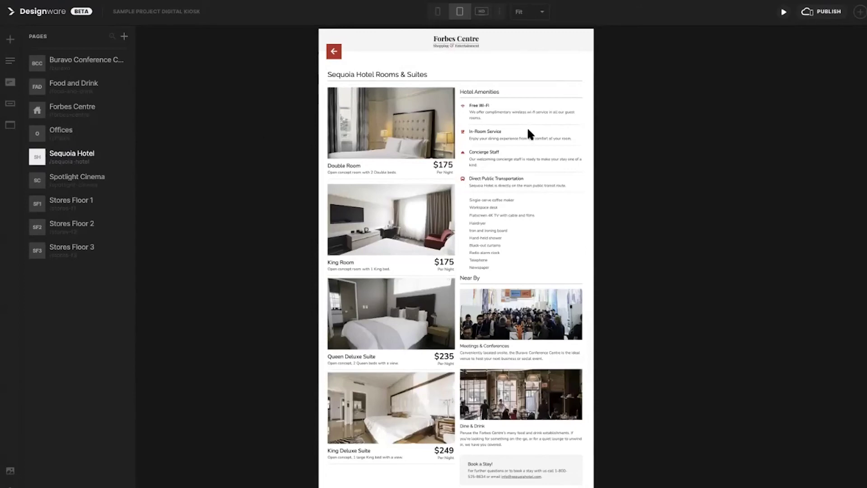
Preview the hotel page in HD, then open Buravo Conference Centre and Spotlight Cinema pages
click(481, 11)
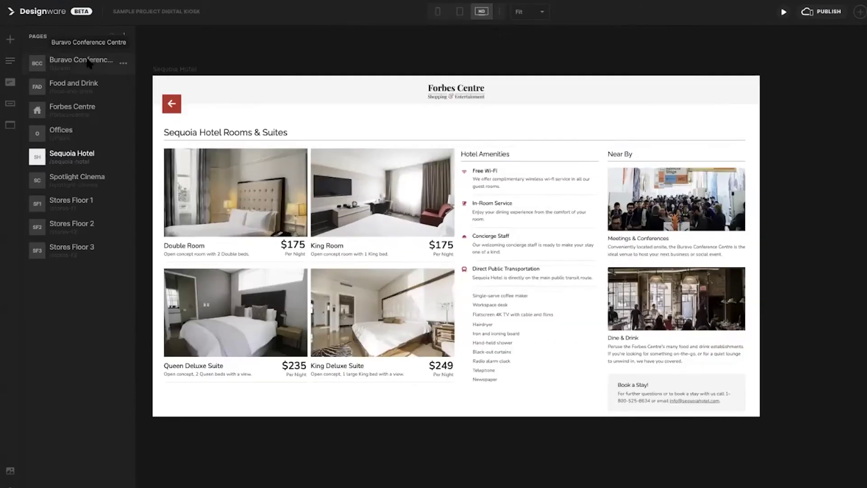
click(89, 63)
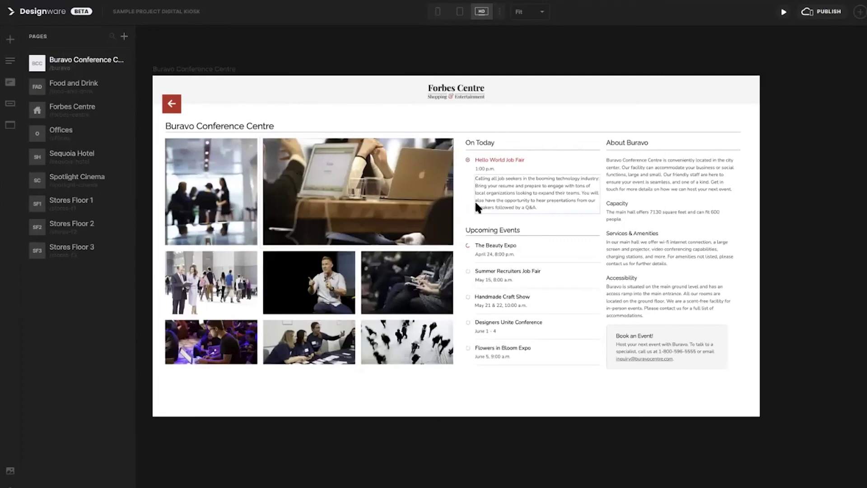
click(75, 186)
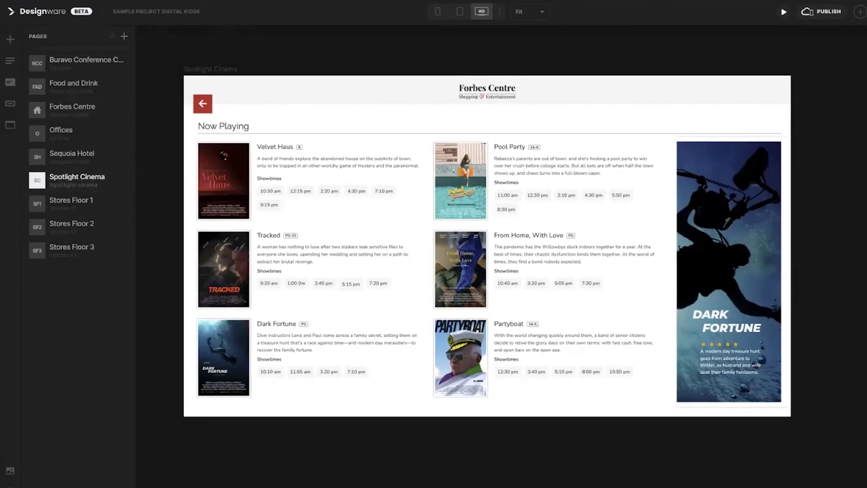
Show the cinema page in portrait with Dark Fortune deselected, then switch the home page to HD
click(672, 198)
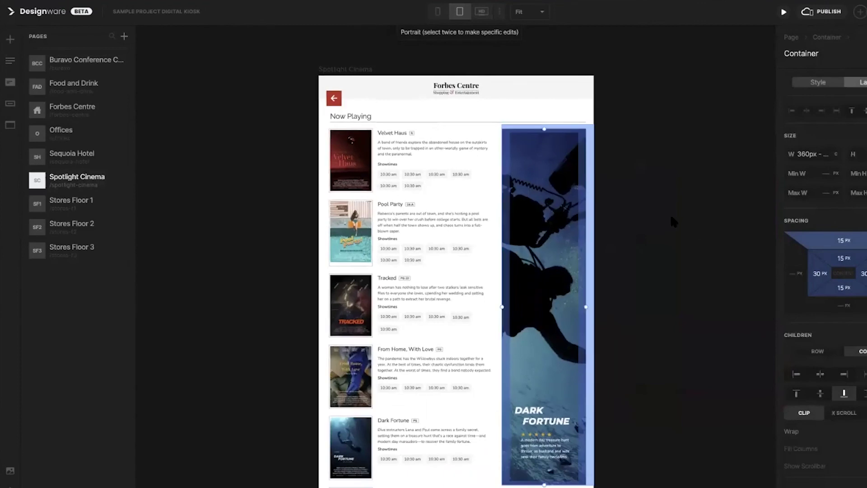
click(668, 211)
scroll(664, 207, down, 1)
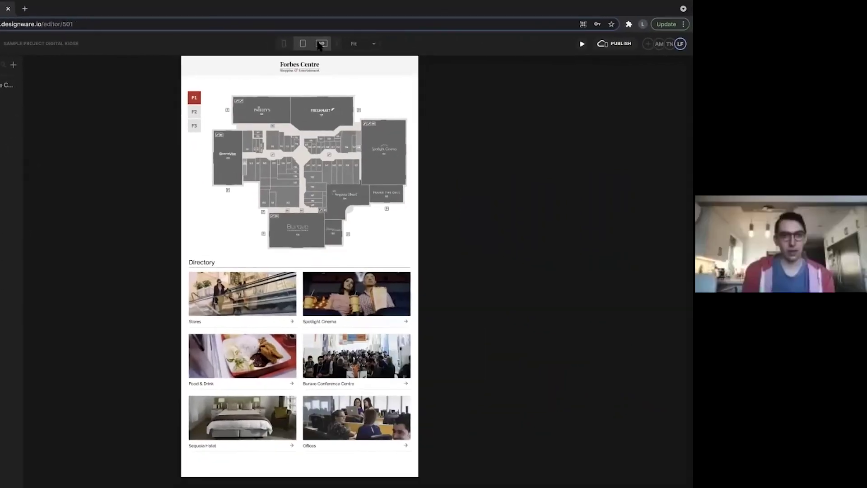
click(320, 43)
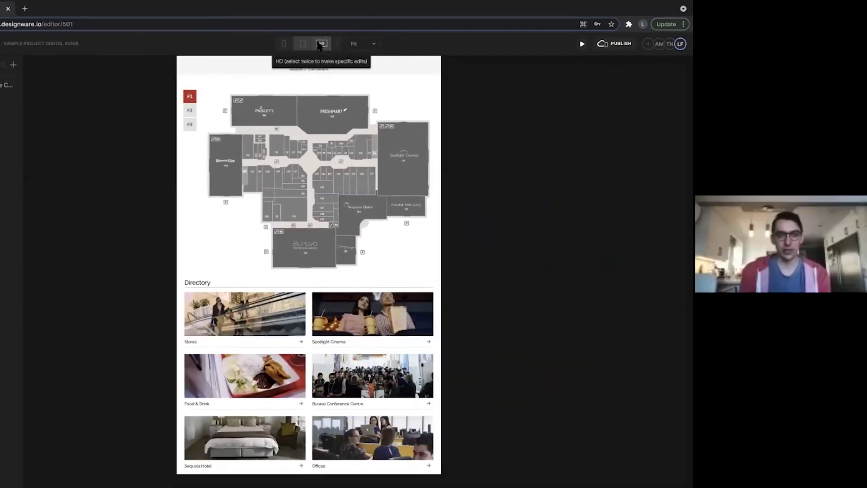